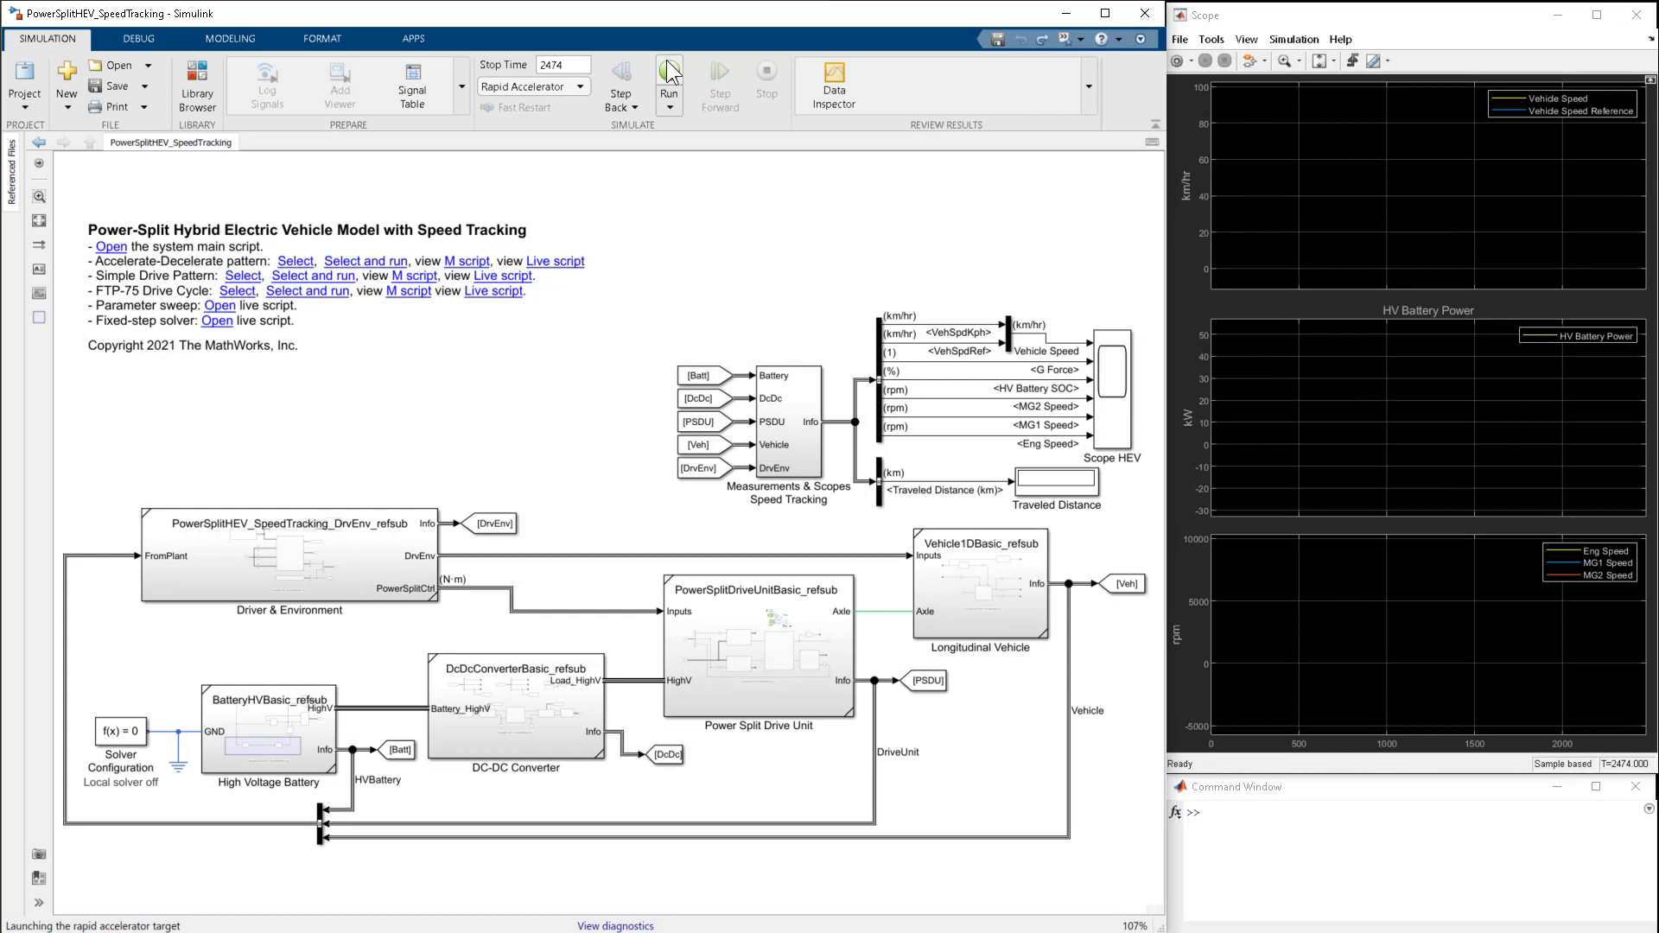
Run the 2474 s drive-cycle simulation to 17.77 km traveled, then select the Power Split Drive Unit block.
left_click(670, 73)
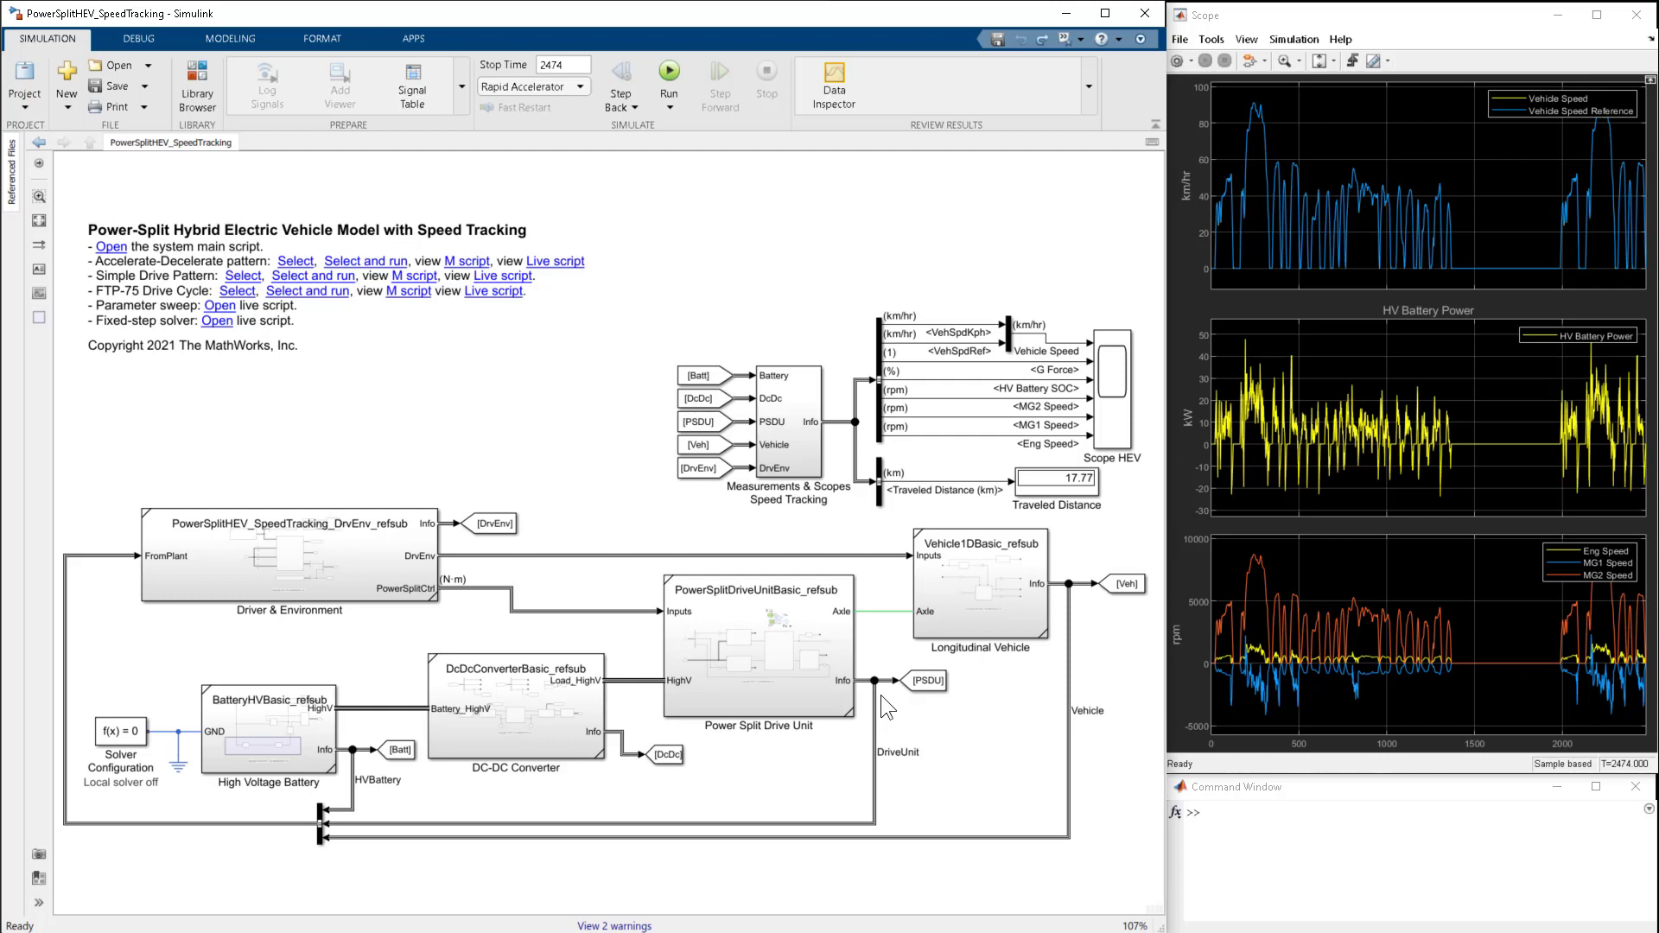
left_click(780, 652)
Open the Power Split Drive Unit subsystem, inspect Motor Generator 2, and return to PowerSplitHEV_SpeedTracking.
double_click(777, 651)
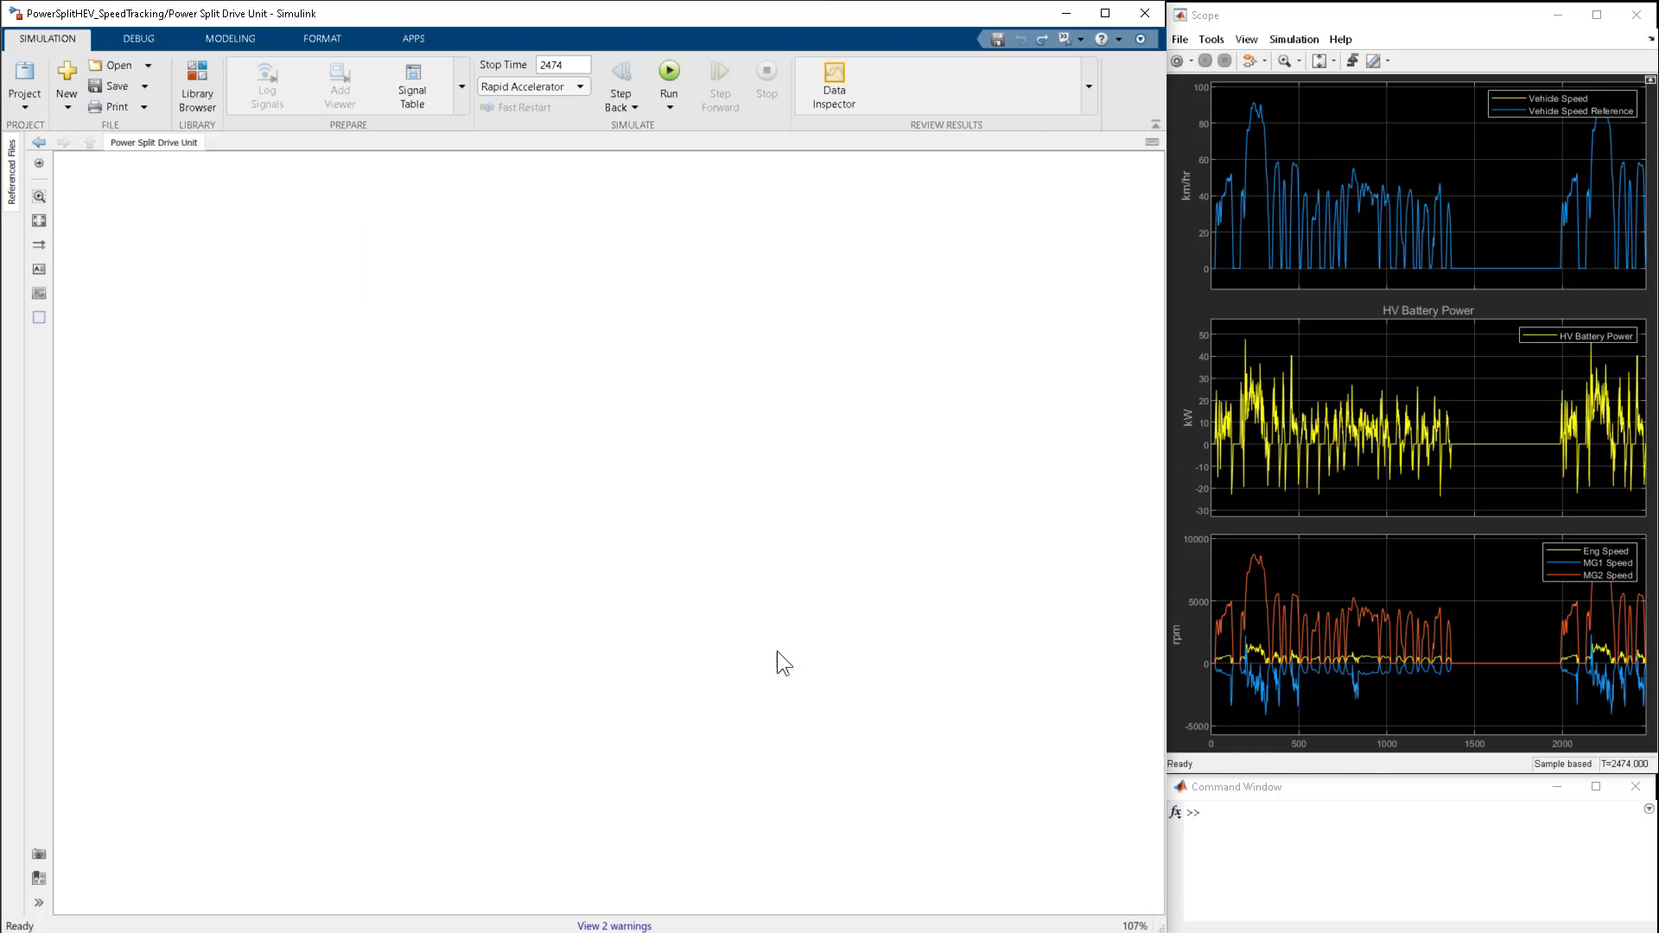
left_click(677, 568)
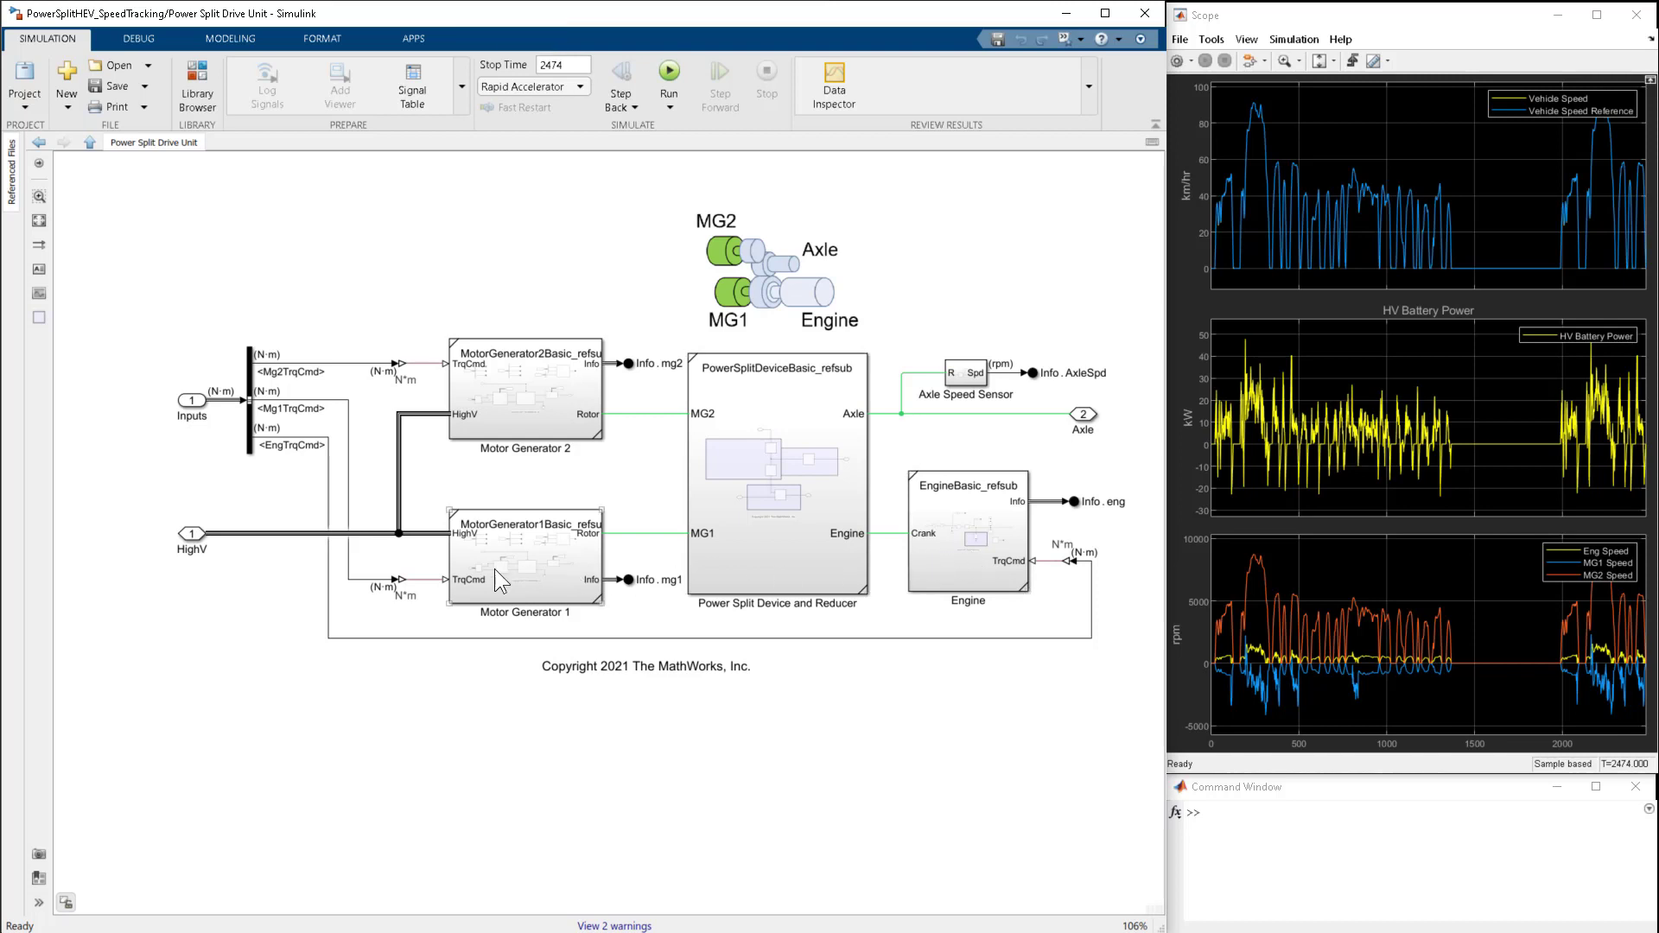
left_click(543, 442)
left_click(906, 418)
left_click(90, 141)
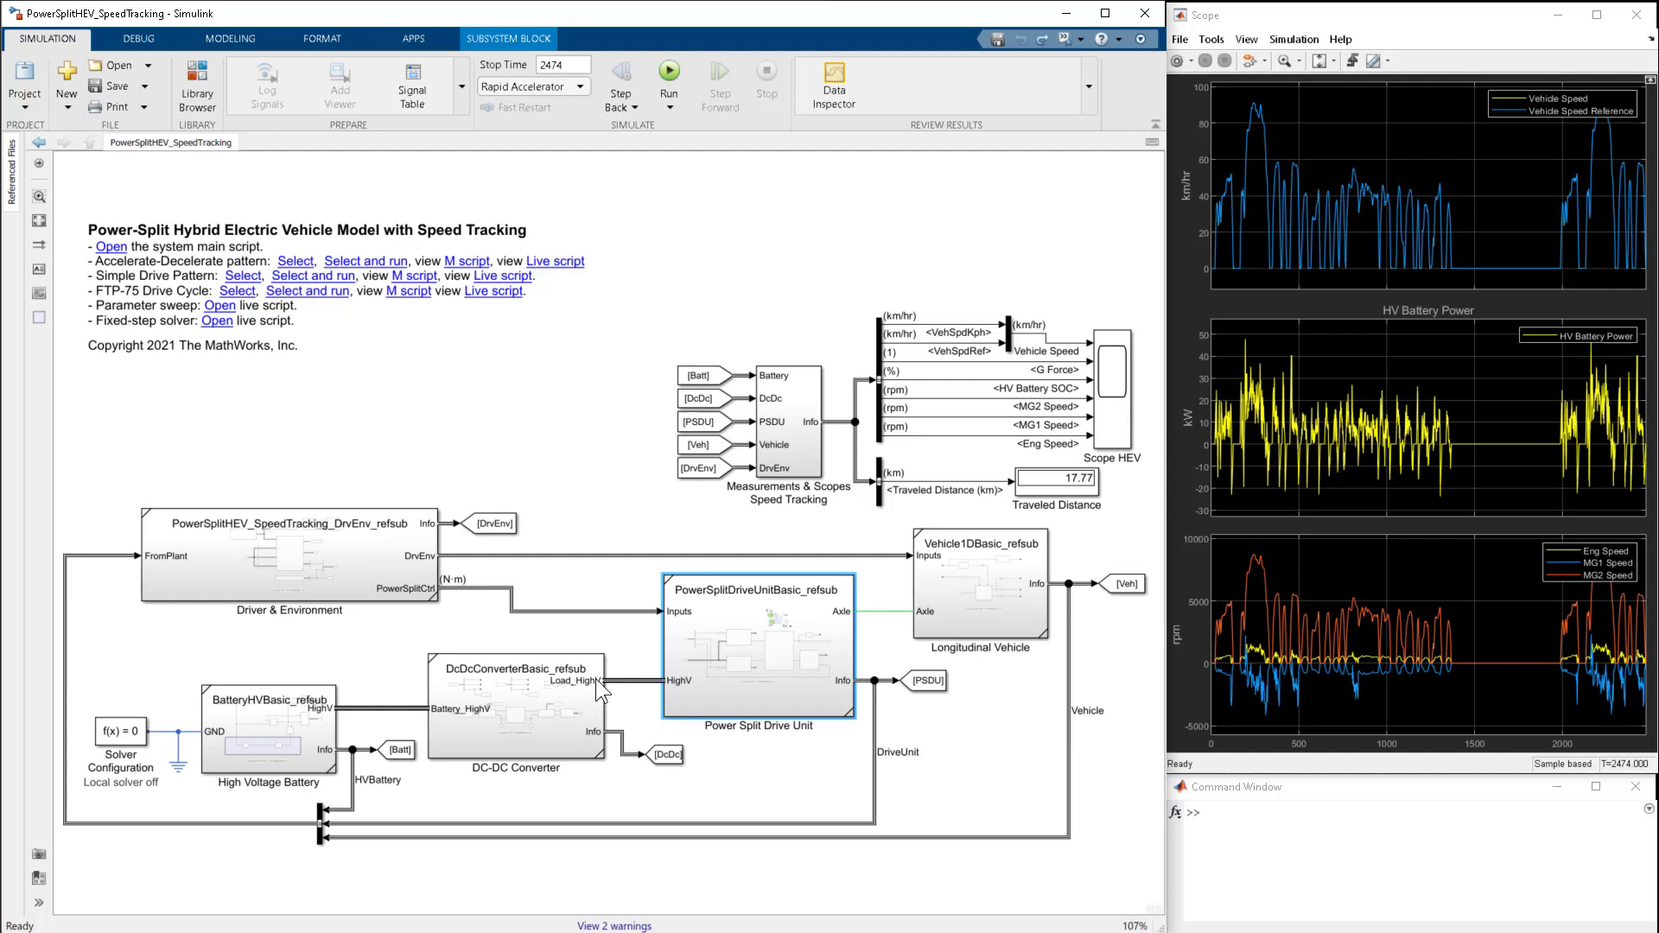
Set the Longitudinal Vehicle's vehicle mass tunability to Run-time, then return to the top-level model.
left_click(1010, 583)
double_click(1009, 583)
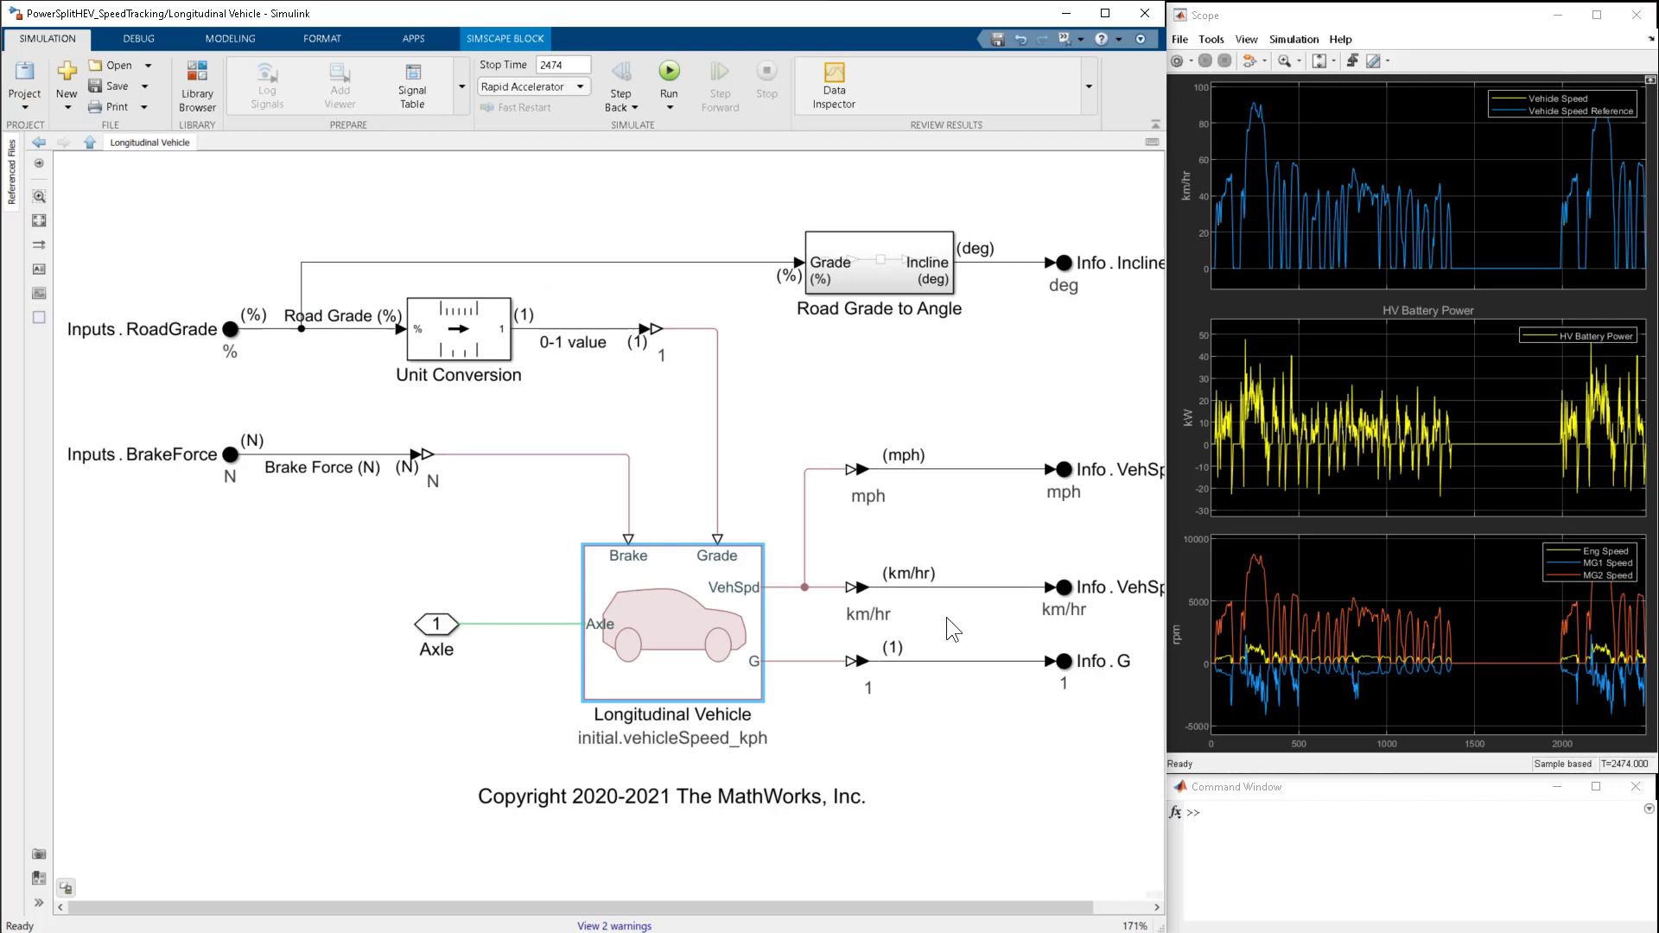
key("Return")
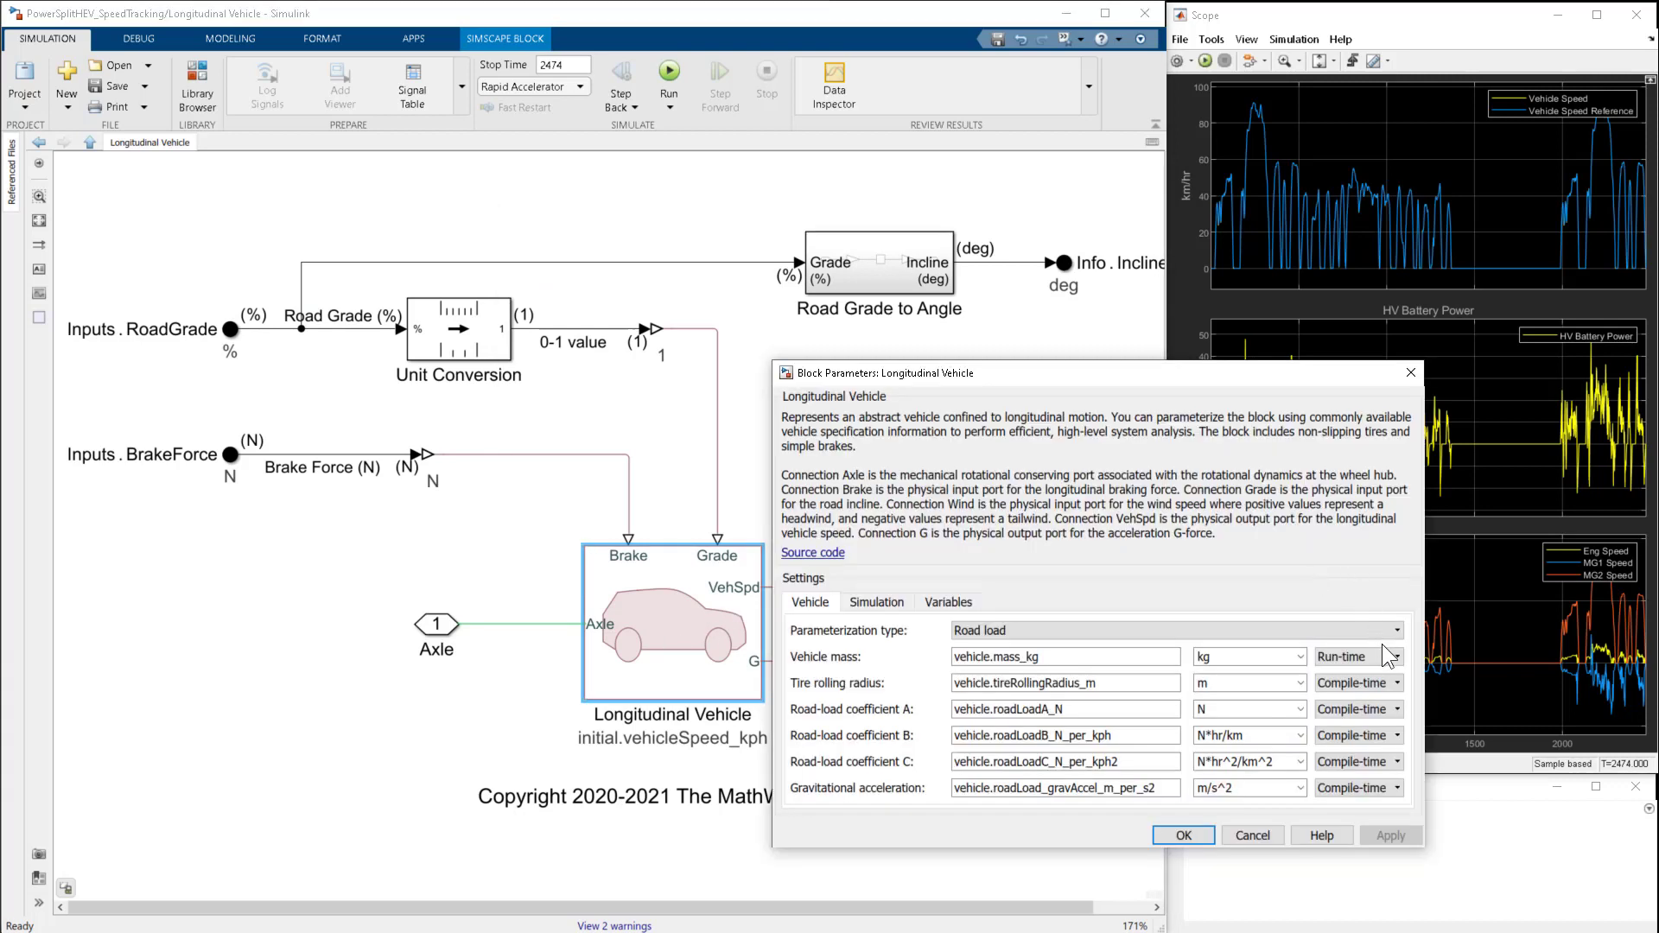
left_click(1391, 657)
left_click(1357, 691)
left_click(95, 150)
left_click(92, 143)
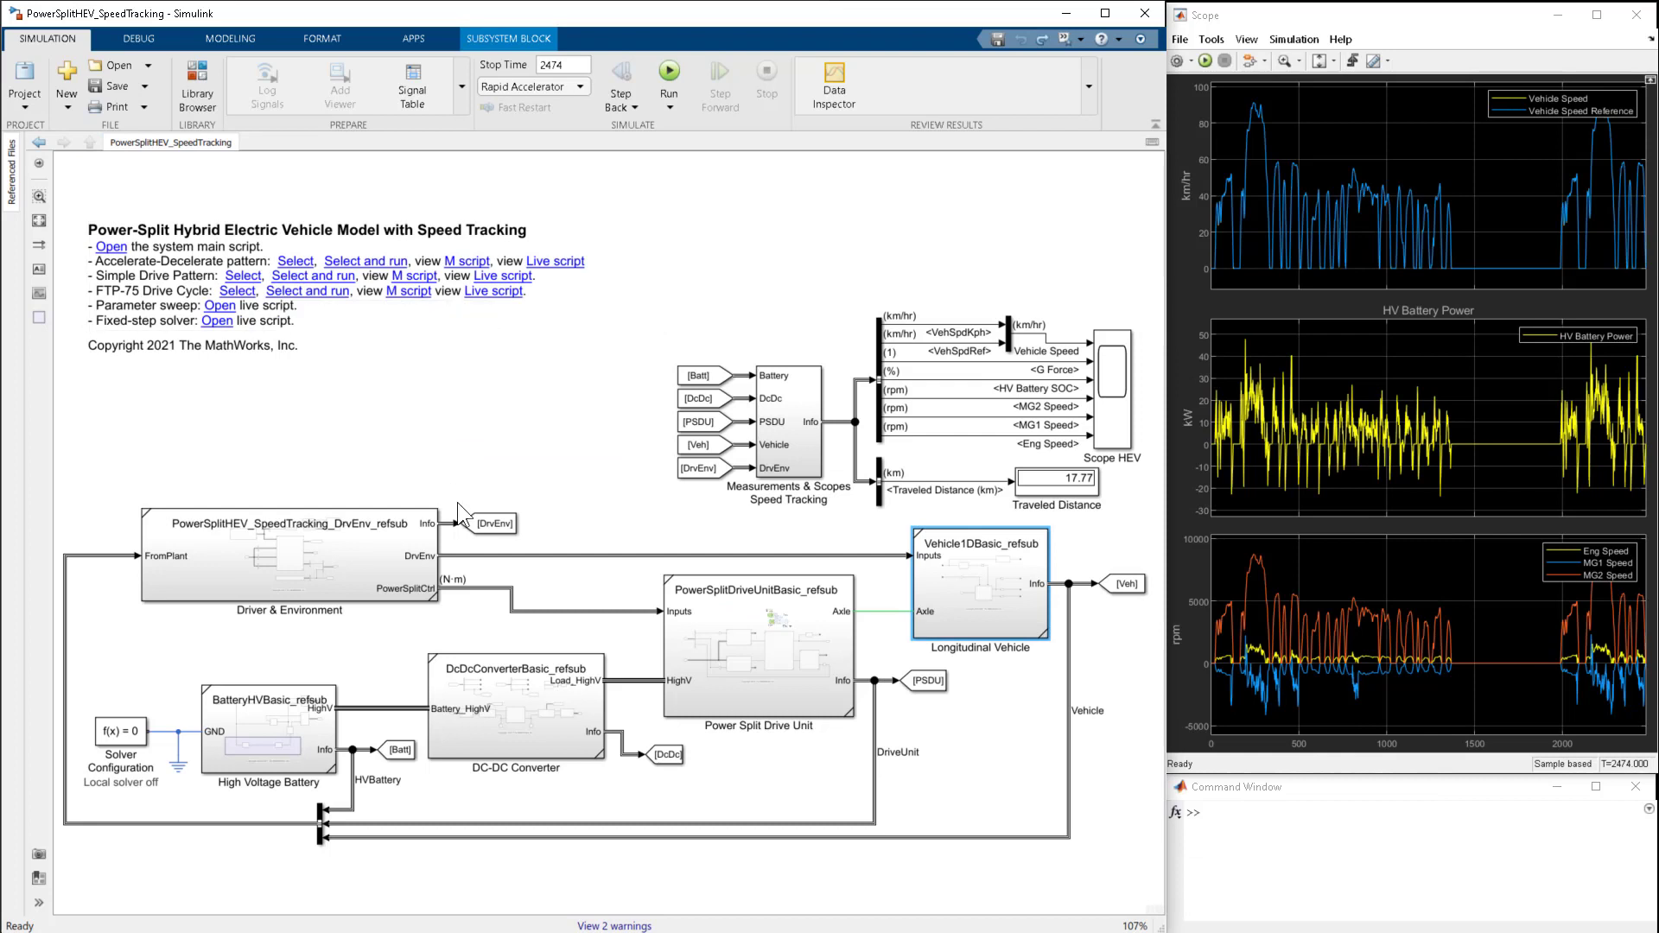
Run out = parsim(in,"ShowSimulationManager","on"); in the Command Window to start the parallel sweep.
left_click(491, 525)
left_click(530, 478)
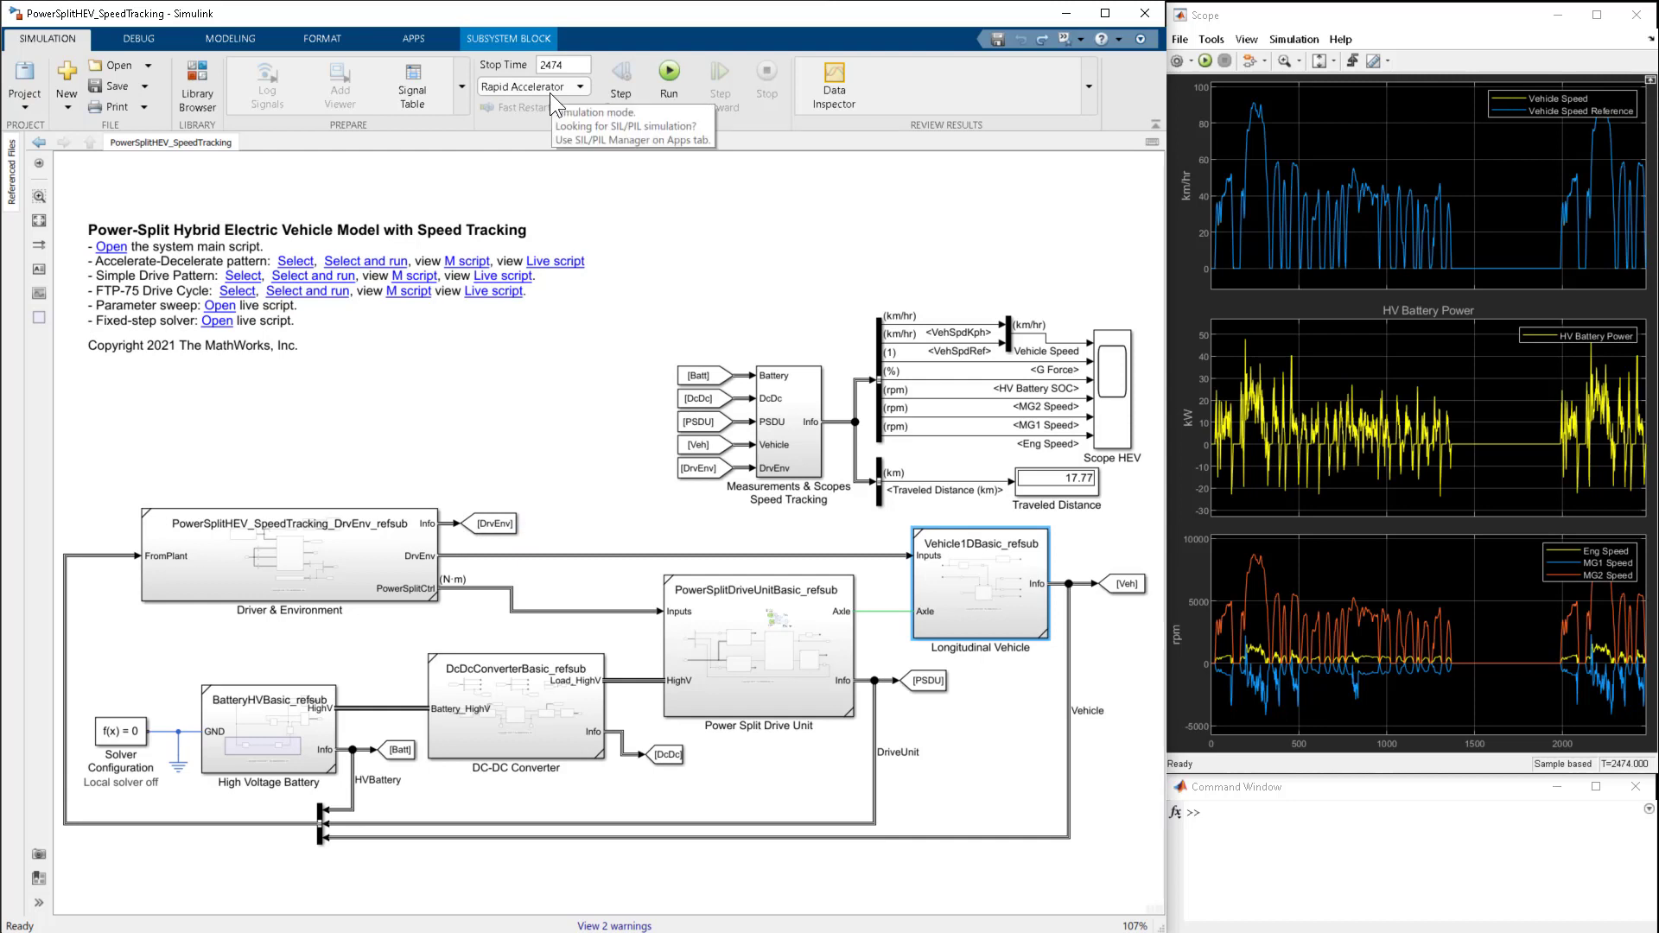
left_click(1325, 848)
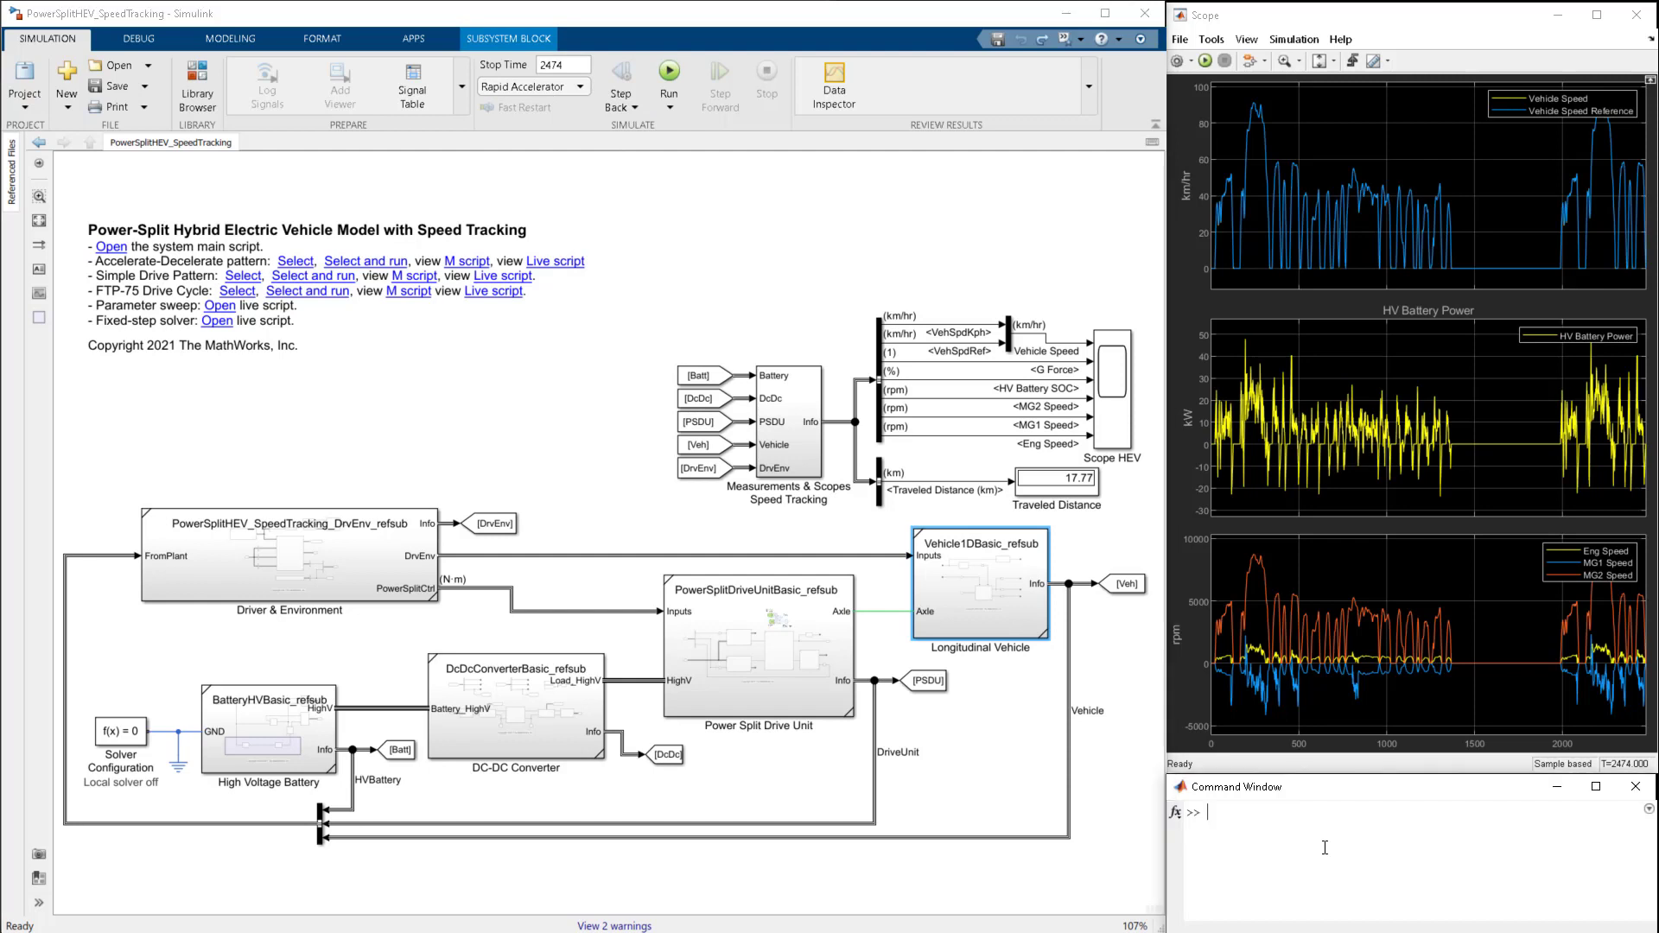
type("out = parsim(in, \"ShowSimulationManager\",\"on\");")
key("Return")
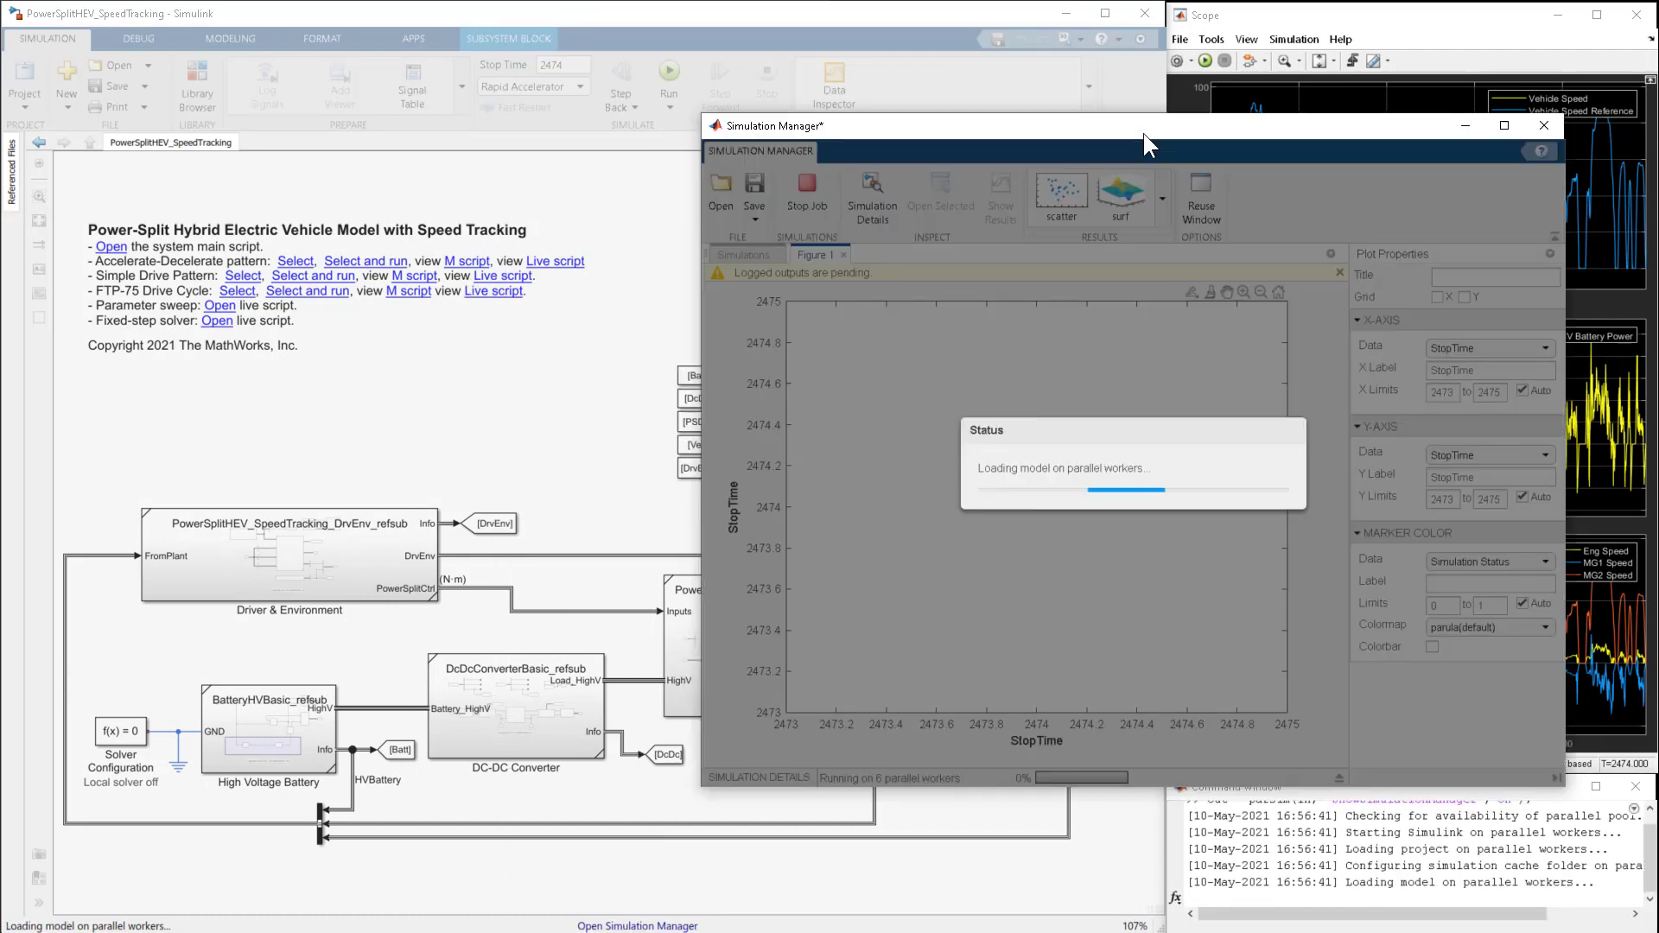
Snap Simulation Manager to the right, widen the runs table of 24 simulations, and inspect one run.
left_click(1065, 14)
key("super+Right")
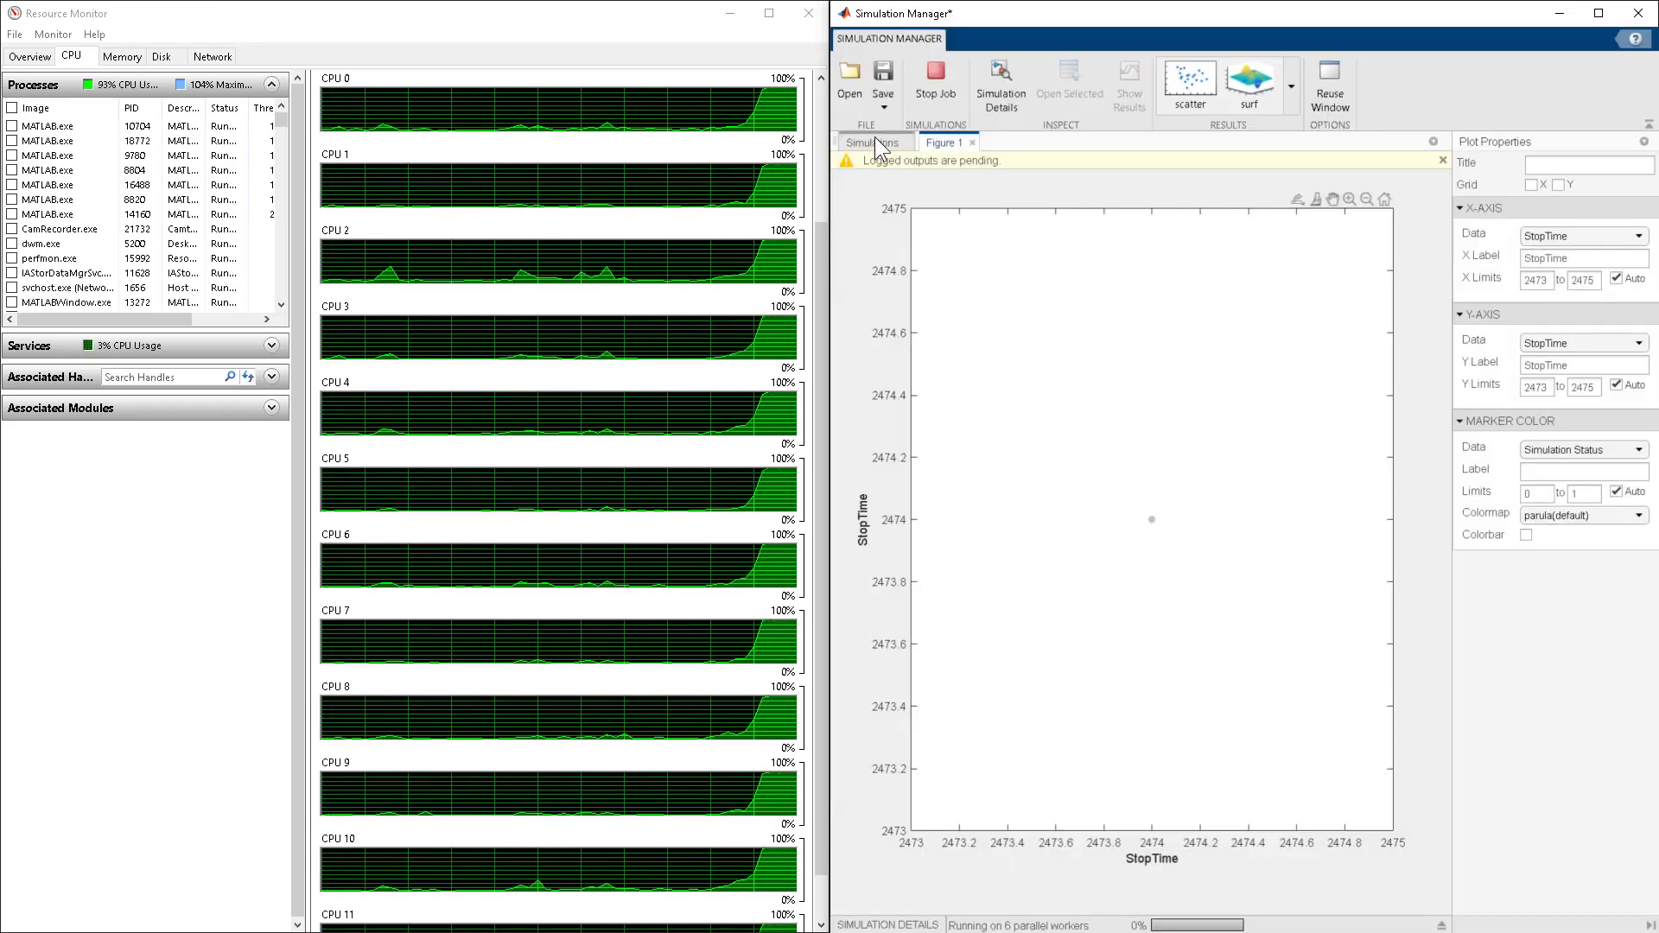
left_click(872, 141)
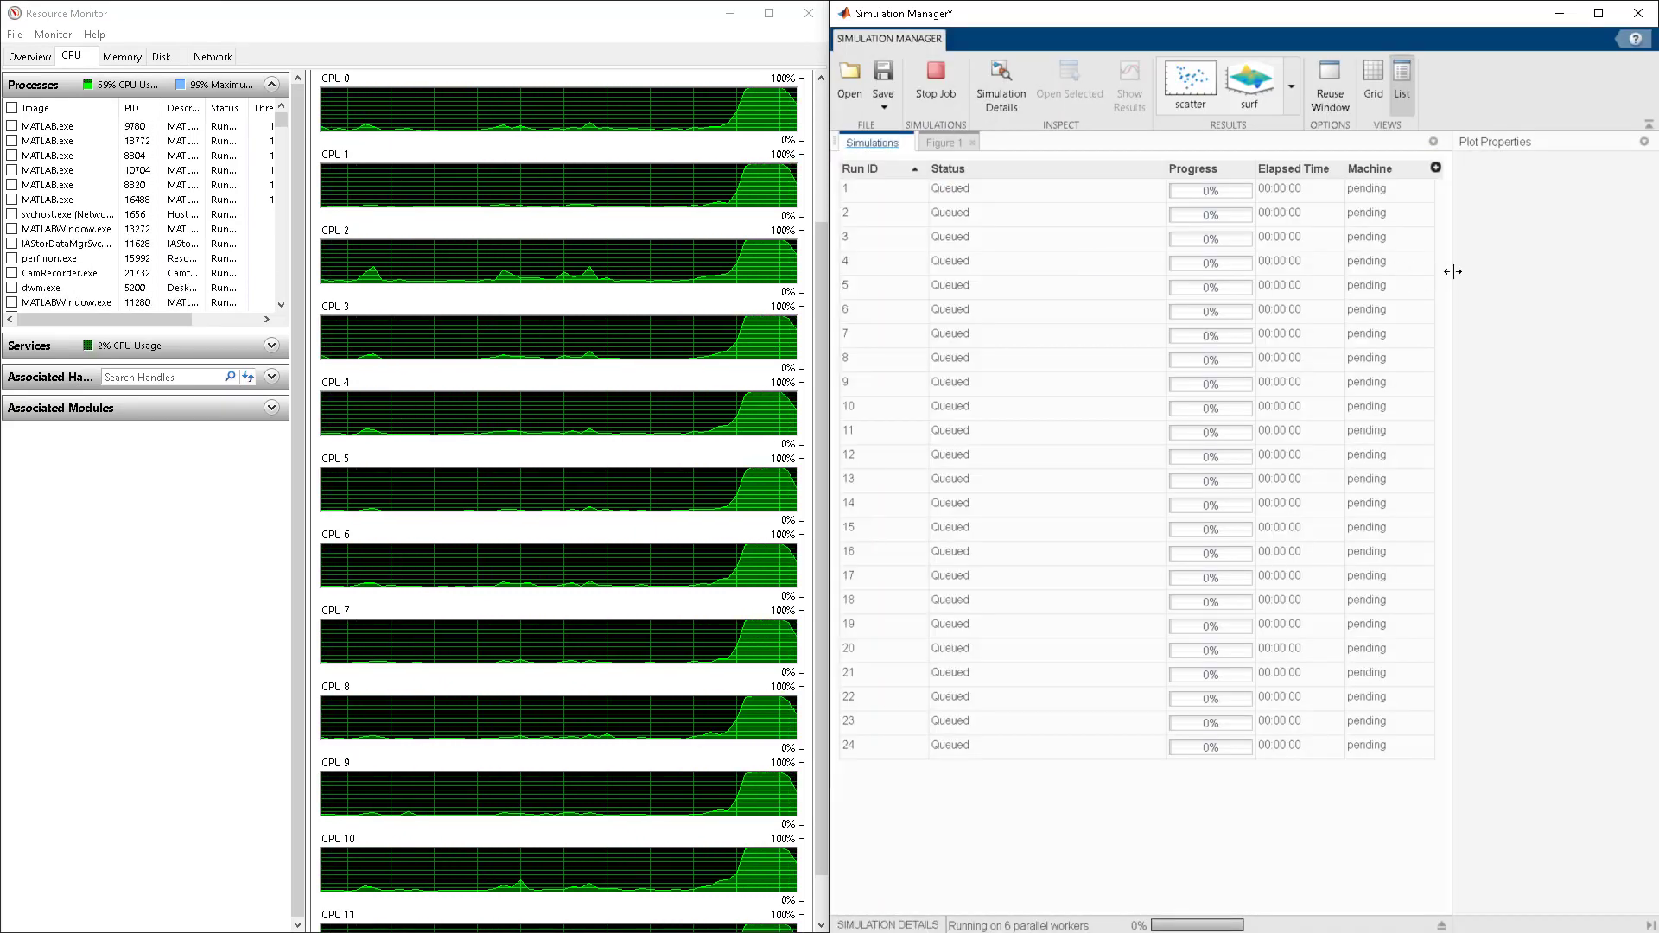
left_click_drag(1456, 271, 1644, 288)
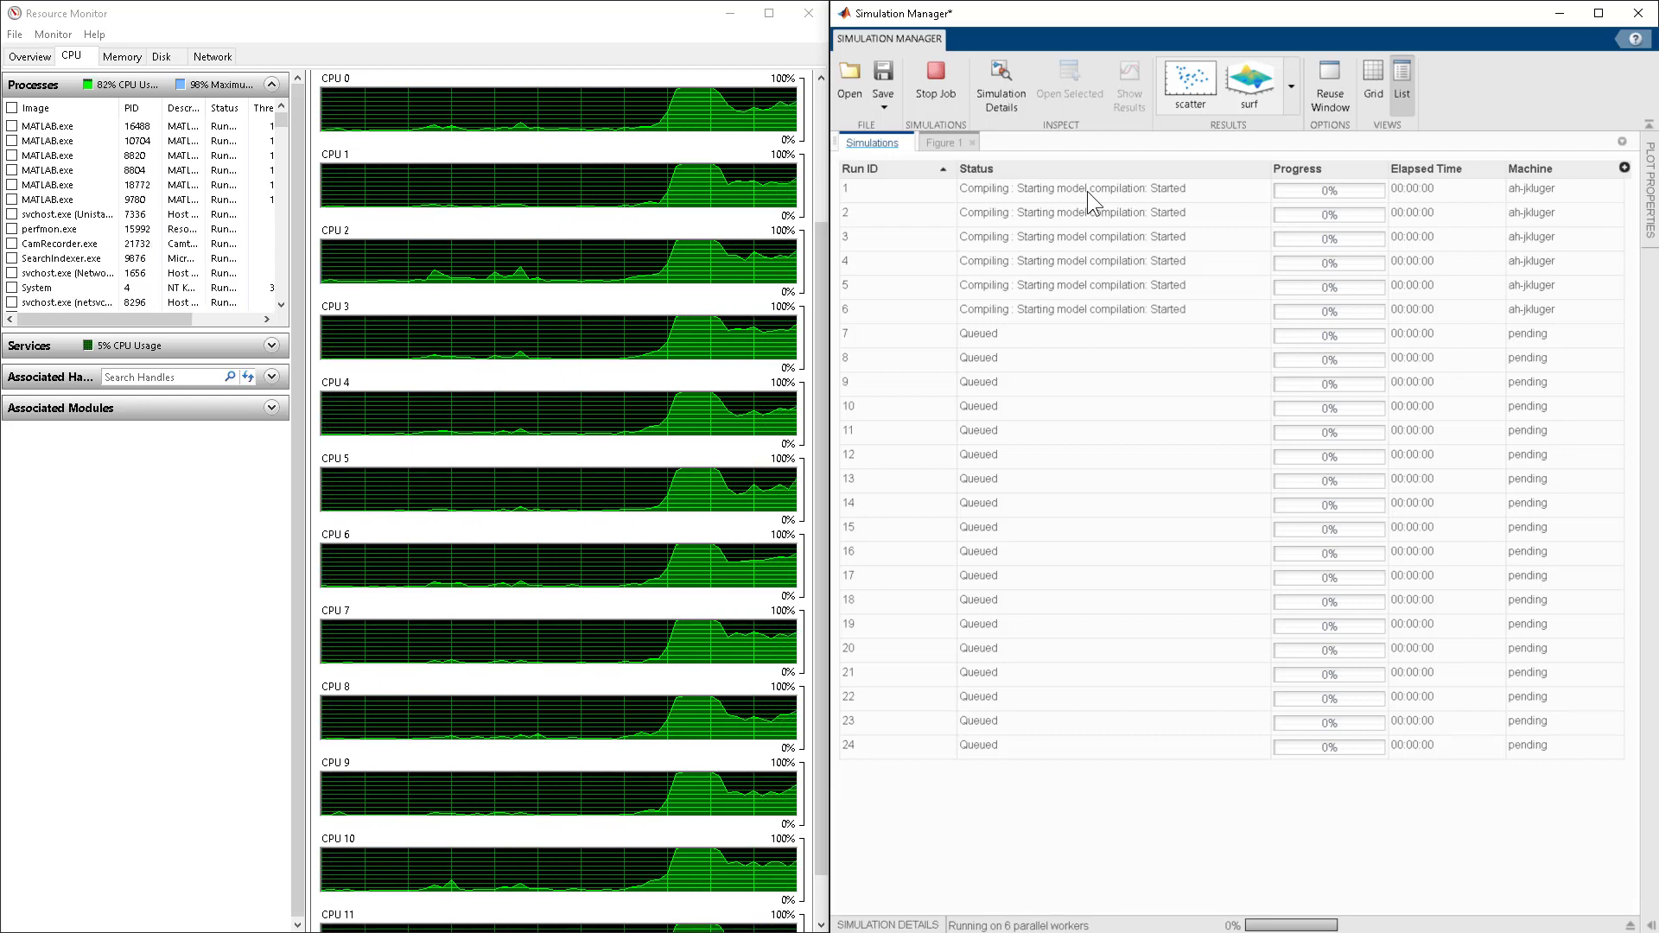
left_click(987, 293)
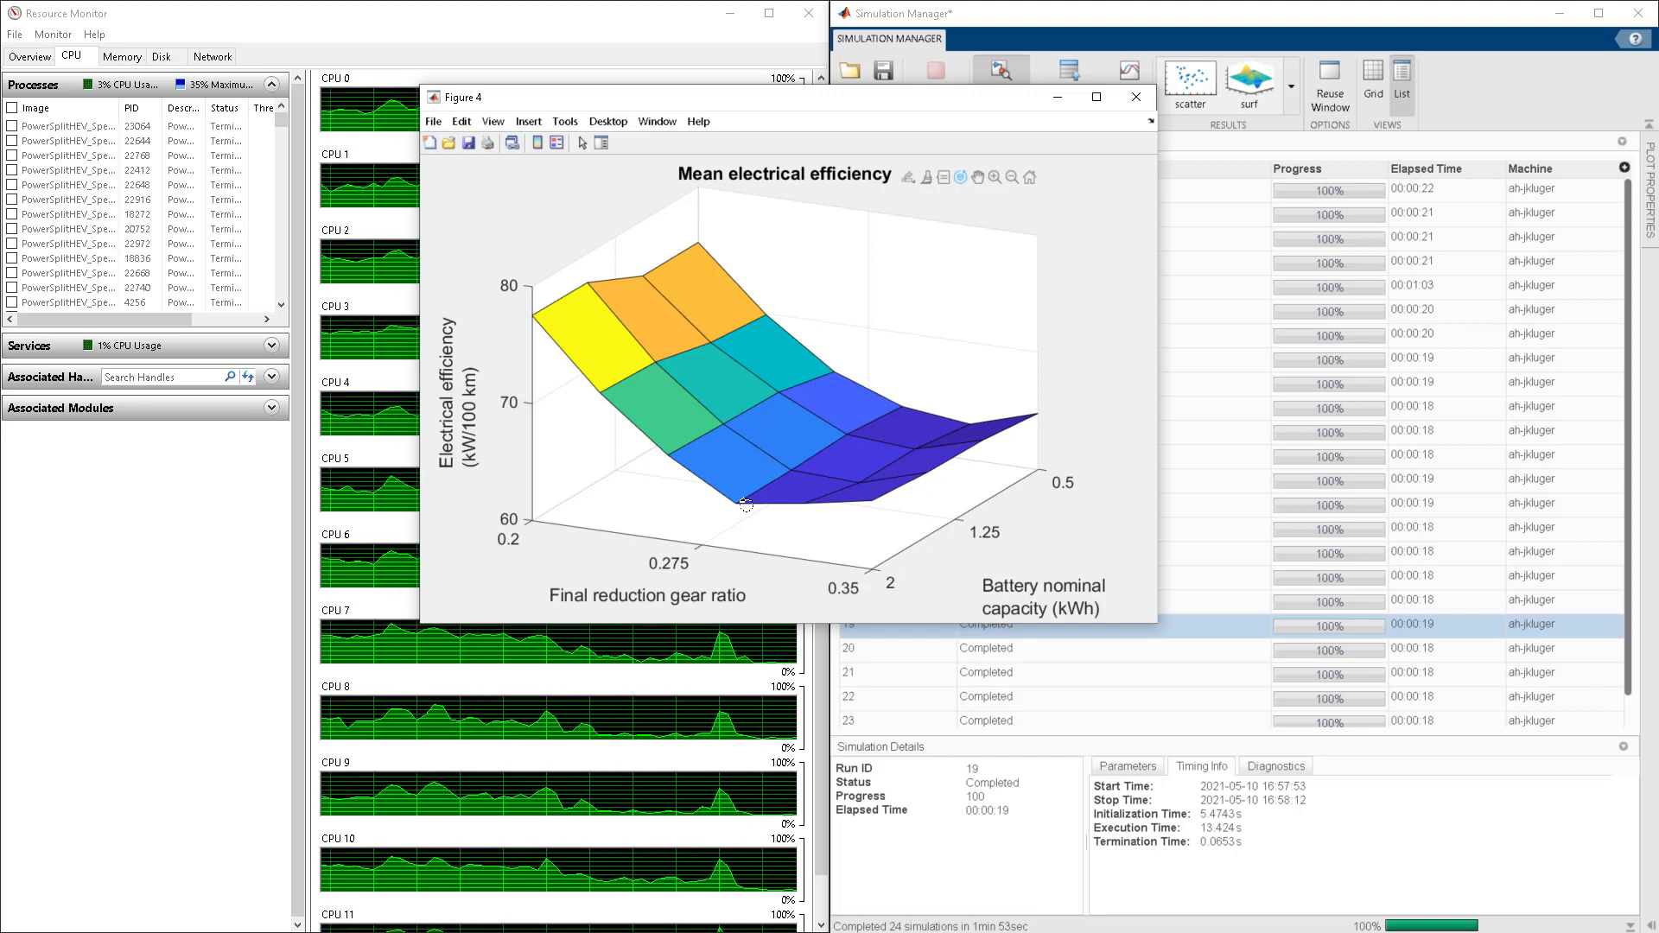
Rotate the mean electrical efficiency surface over gear ratio and battery capacity for a clearer view.
left_click_drag(786, 497, 702, 482)
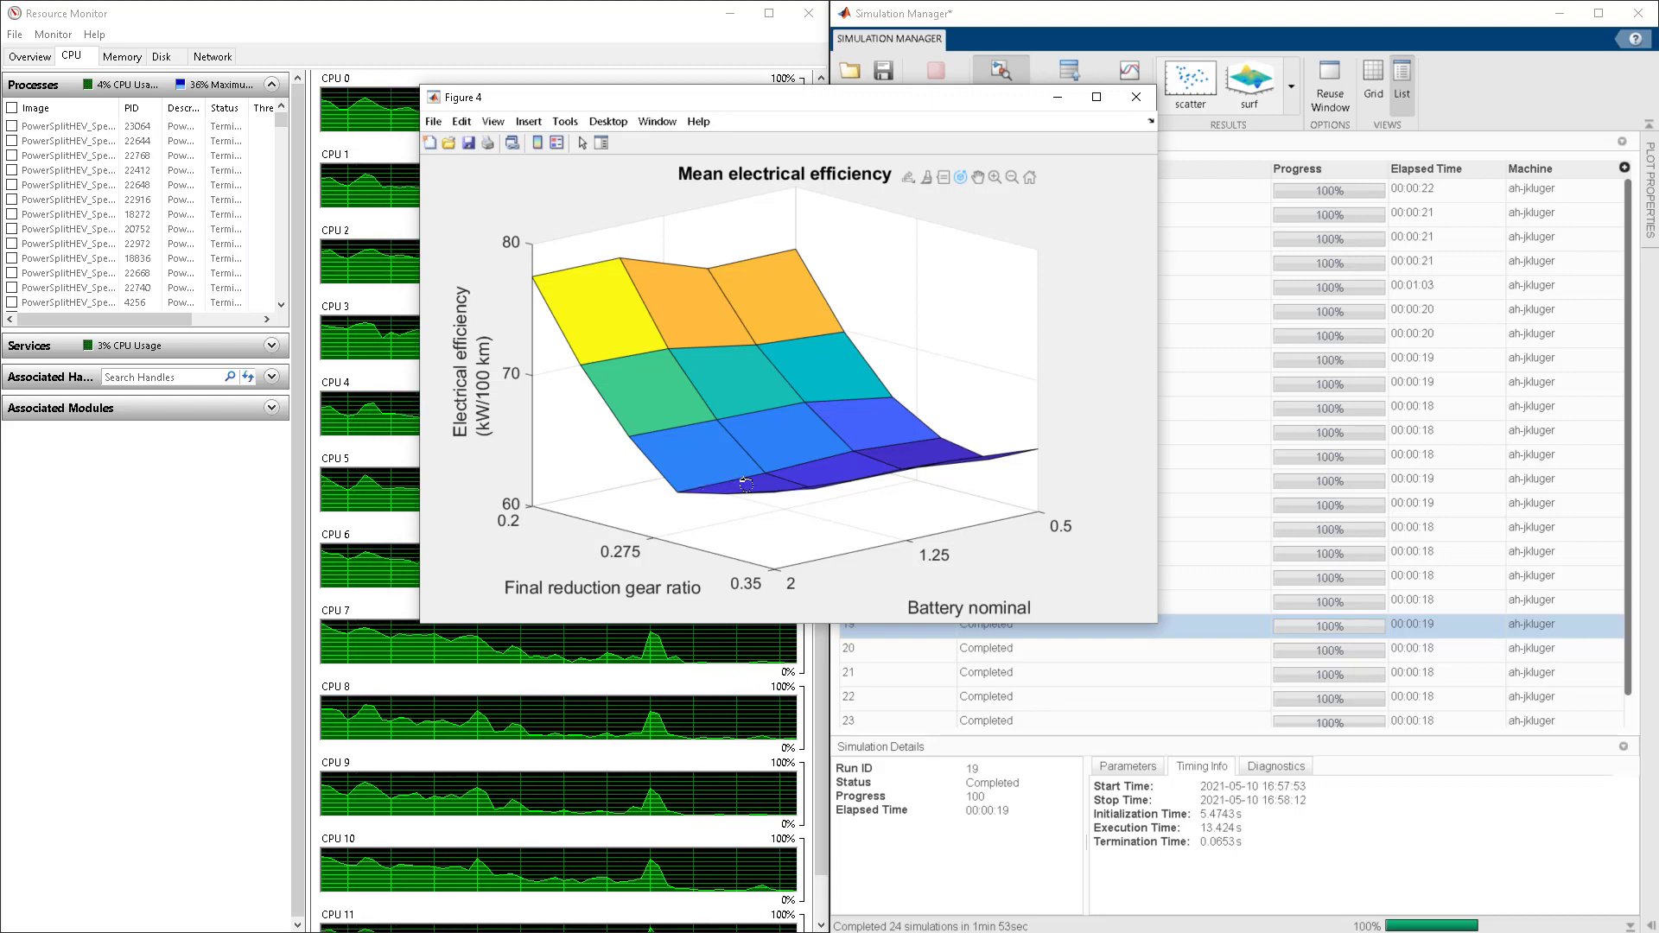
left_click_drag(984, 455, 940, 436)
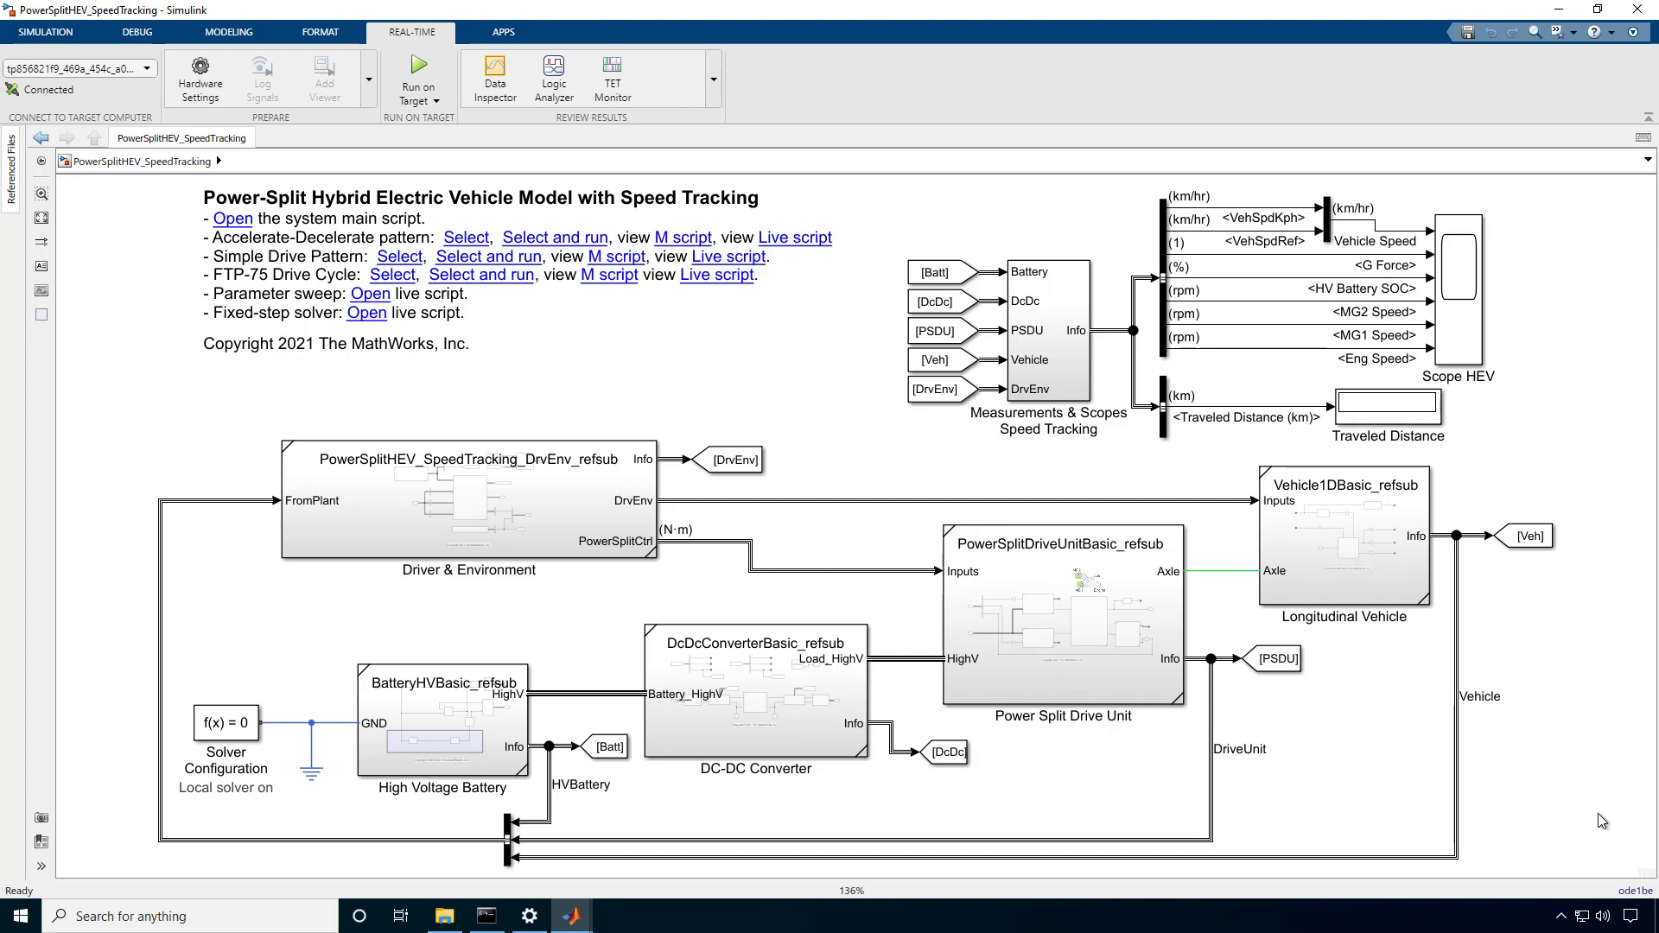
Verify fixed-step ode1be at 0.01 s and the Solver Configuration's local Partitioning solver at 0.01 s.
left_click(1629, 894)
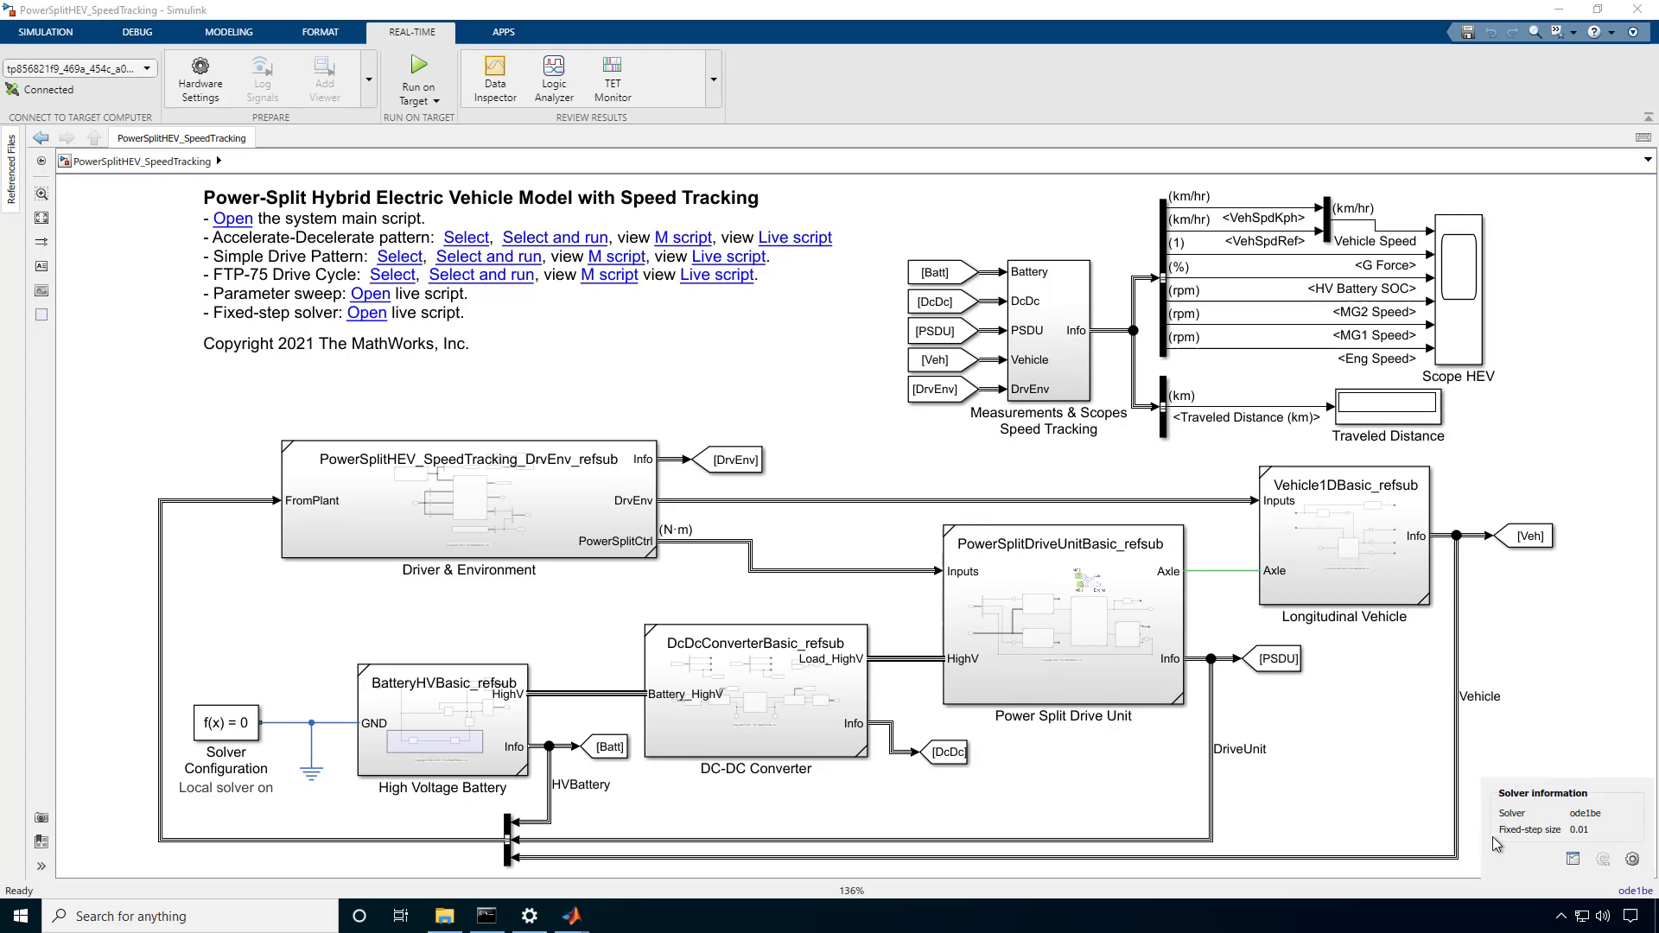
left_click(235, 736)
double_click(235, 737)
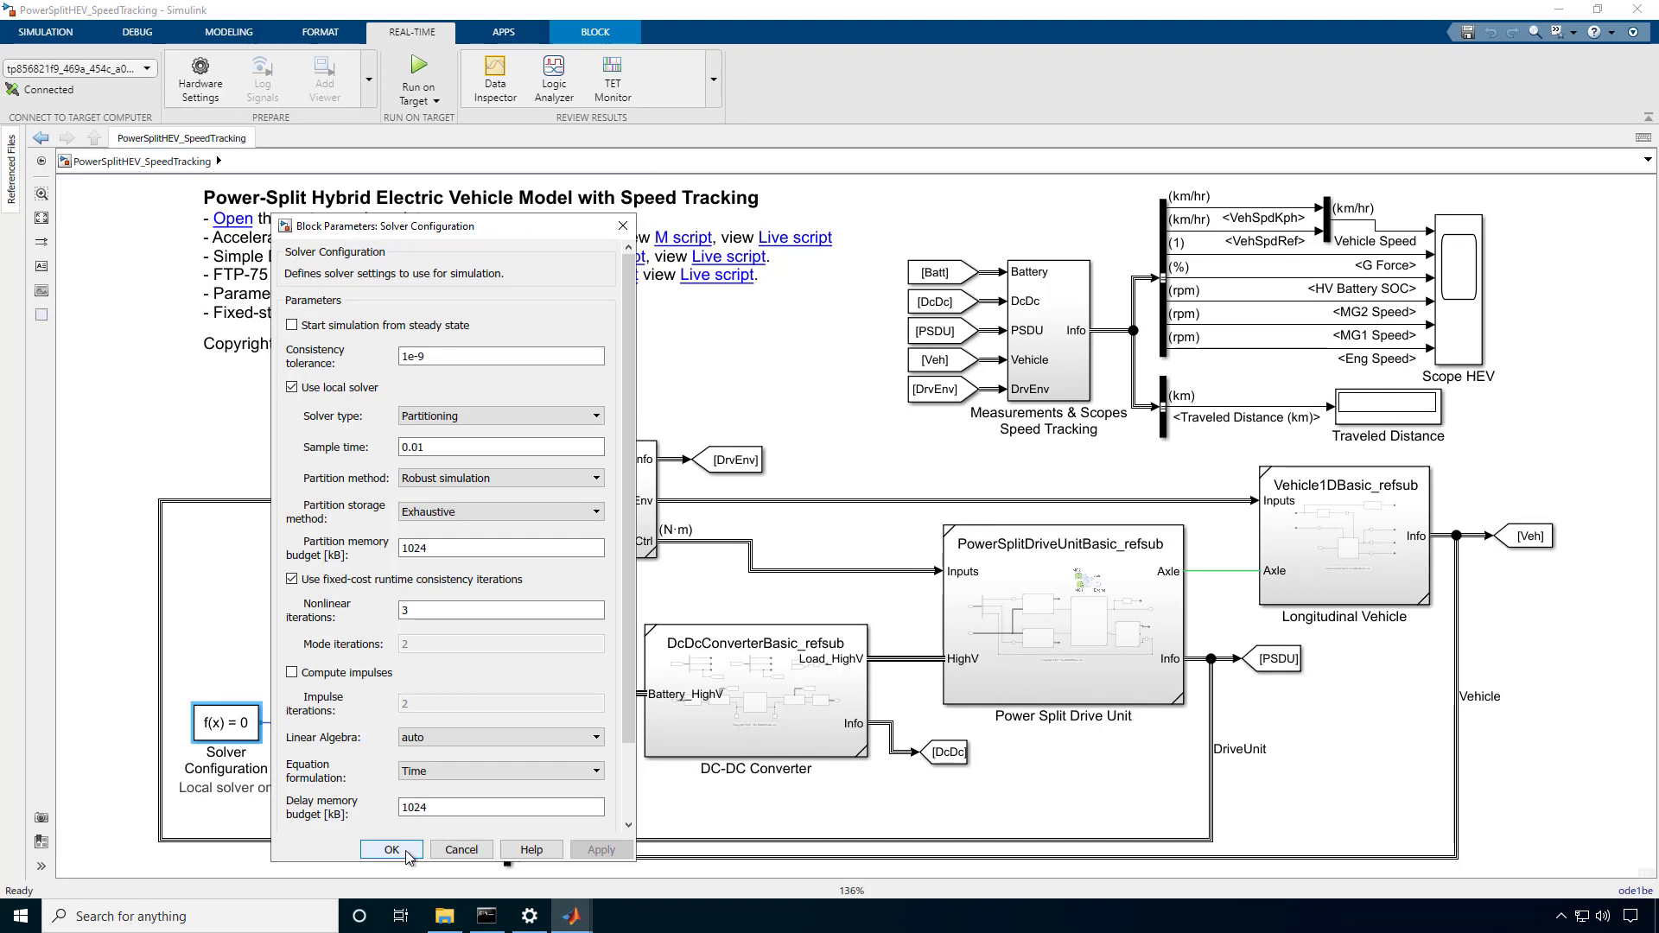
left_click(391, 849)
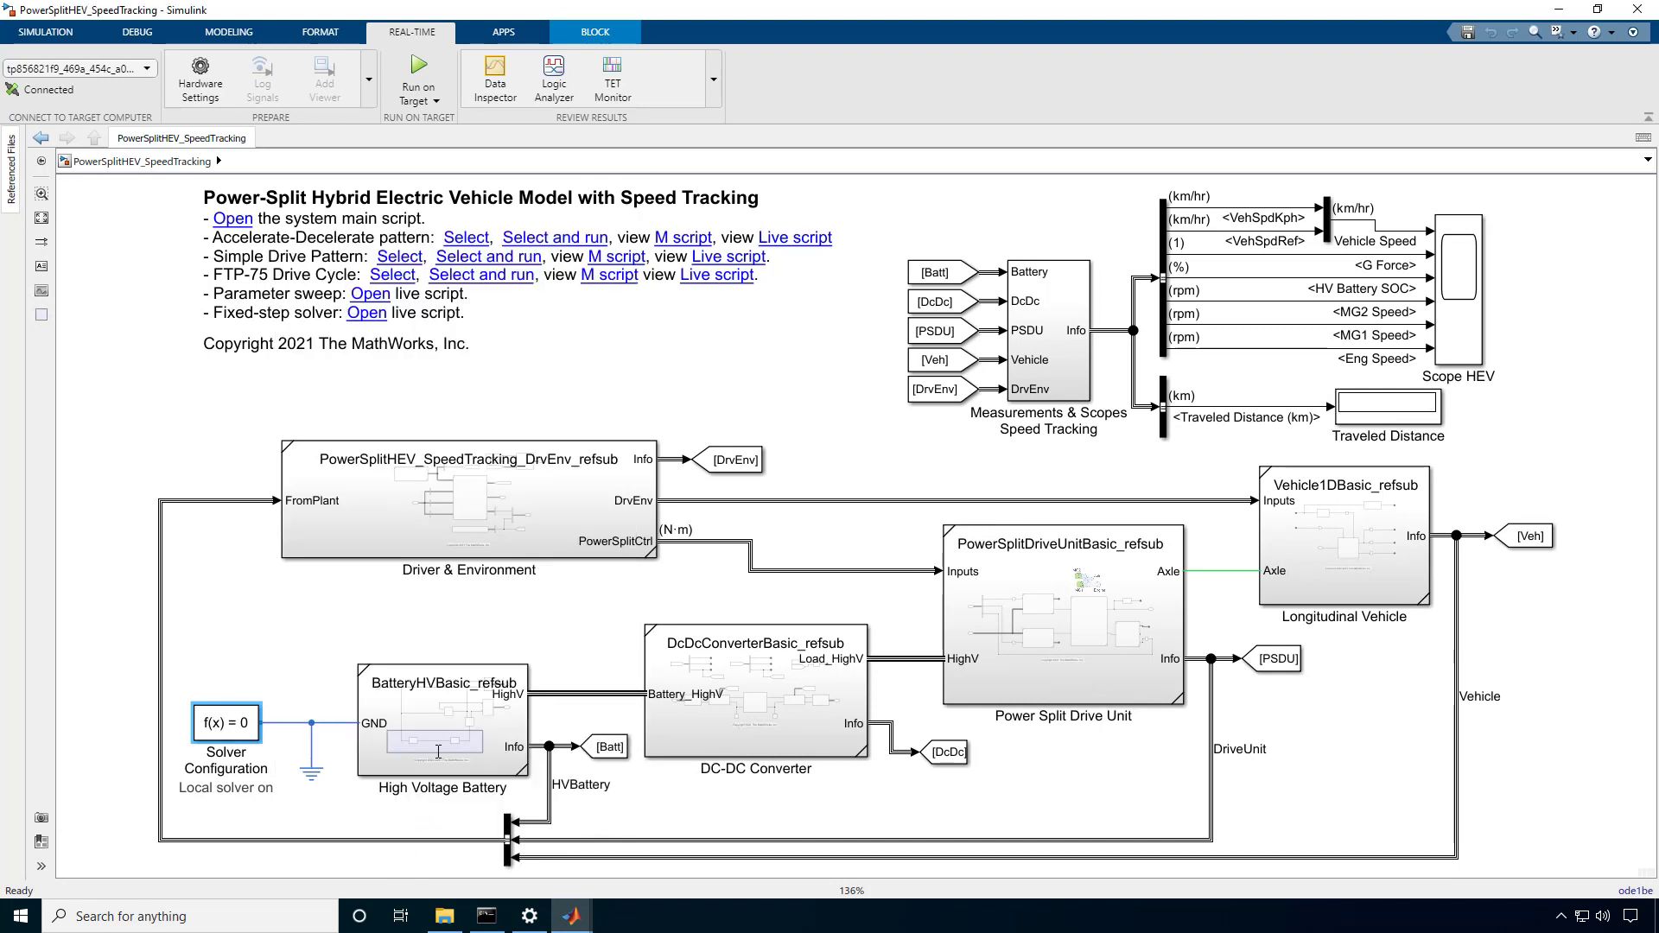
Run PowerSplitHEV_SpeedTracking on the target computer and check TET peaking at 0.053 ms (0.5%).
left_click(437, 104)
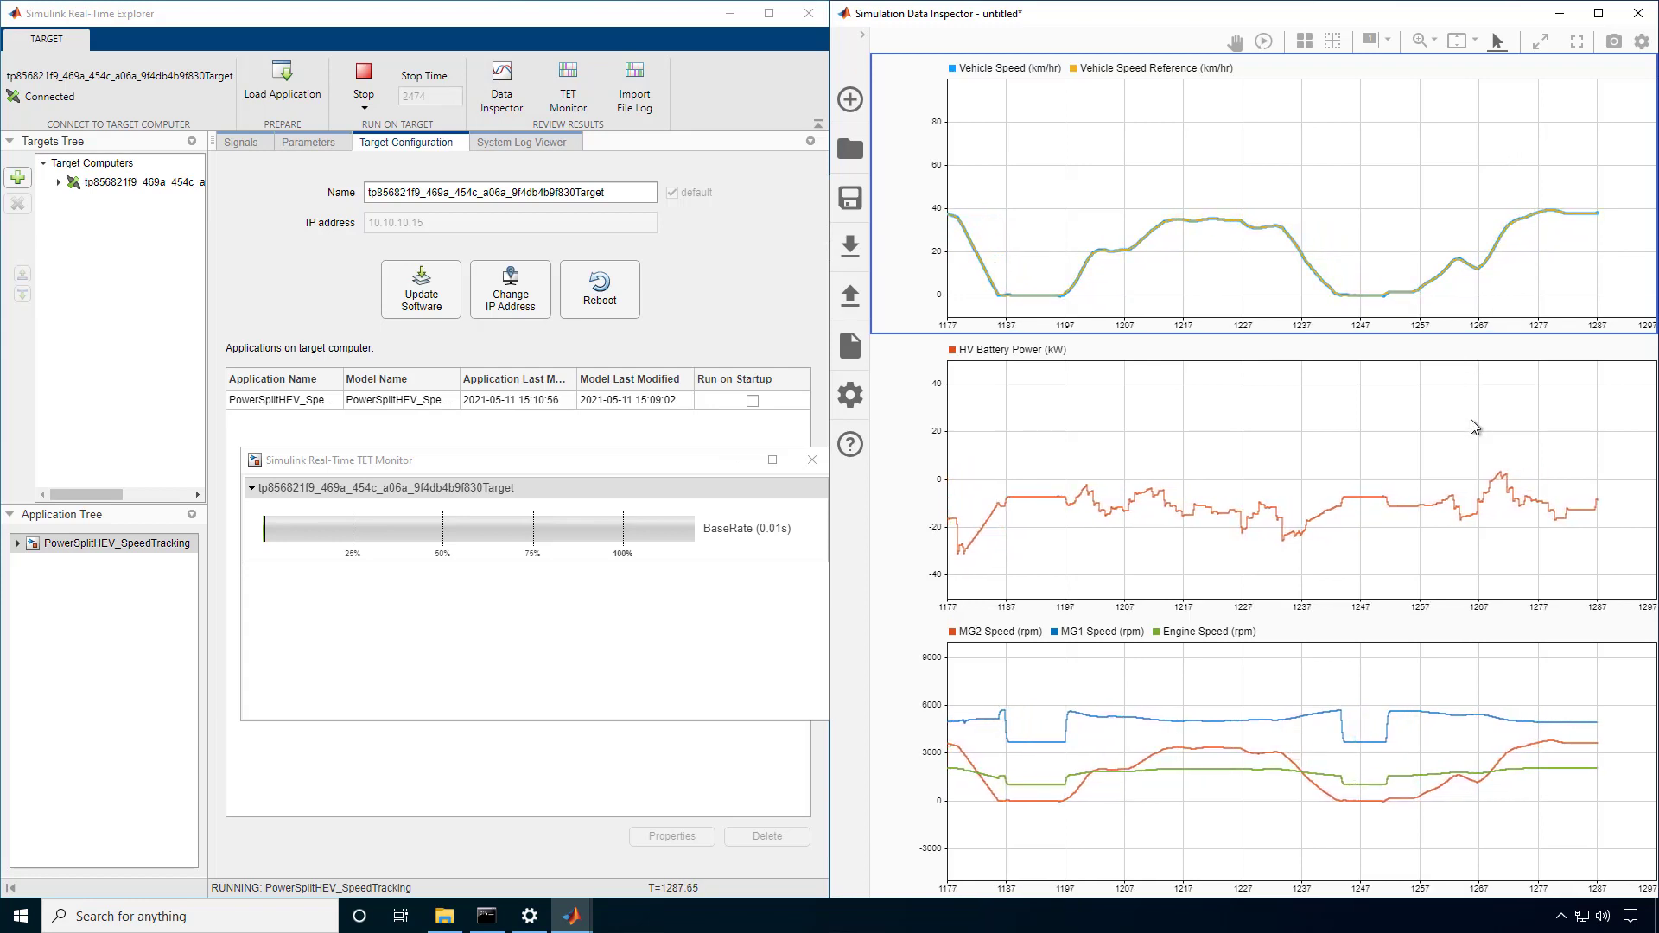
mouse_move(604, 534)
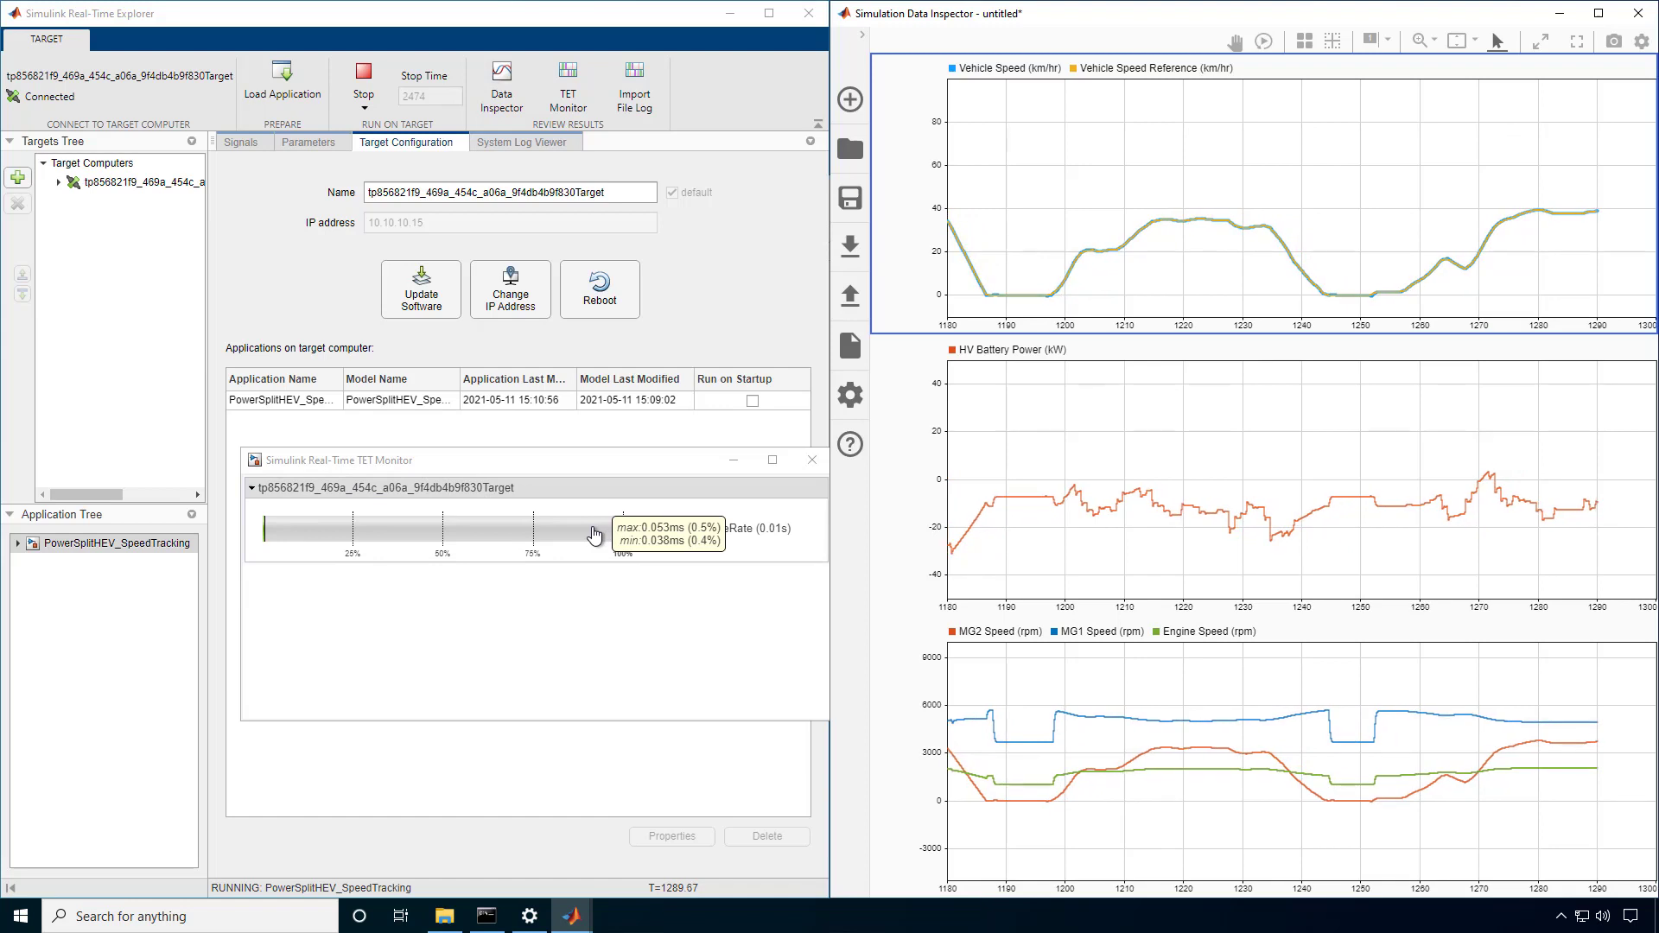